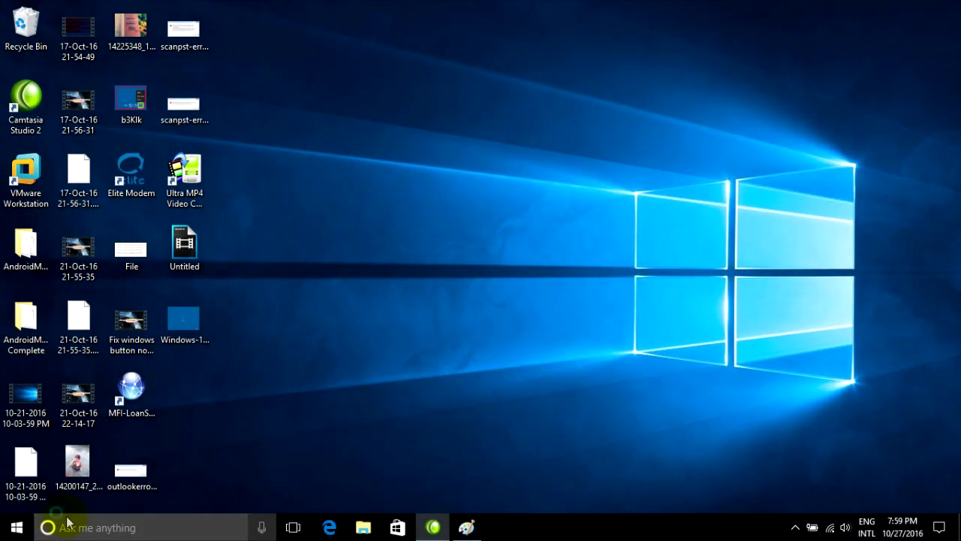
# - Launch Outlook 2016, dismiss the 'set of folders cannot be opened' error, and close Outlook
pyautogui.click(17, 527)
pyautogui.write('out')
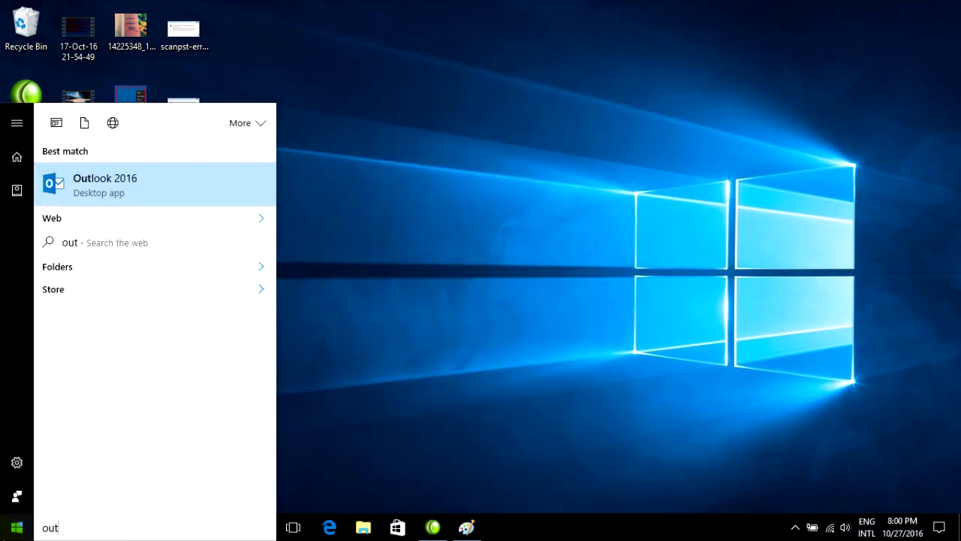
pyautogui.press('Return')
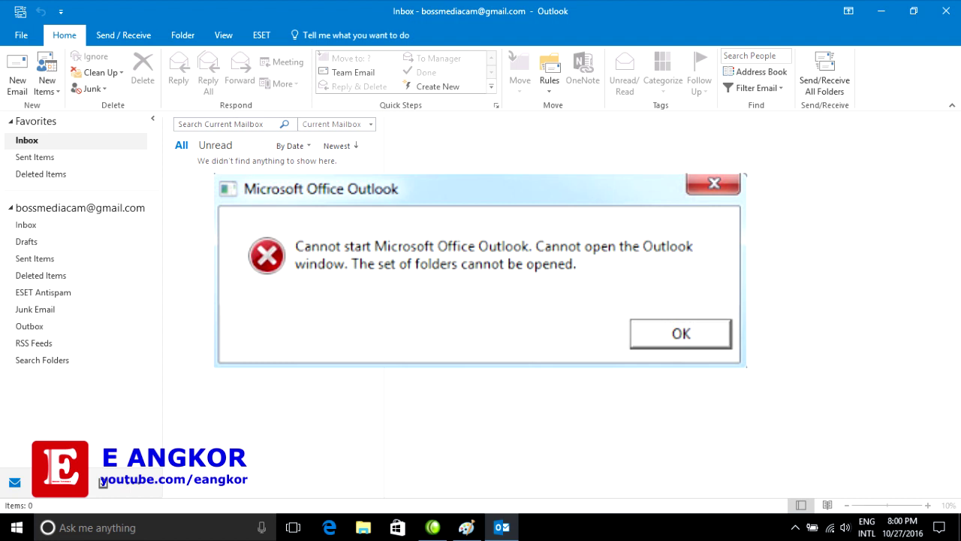
pyautogui.press('Return')
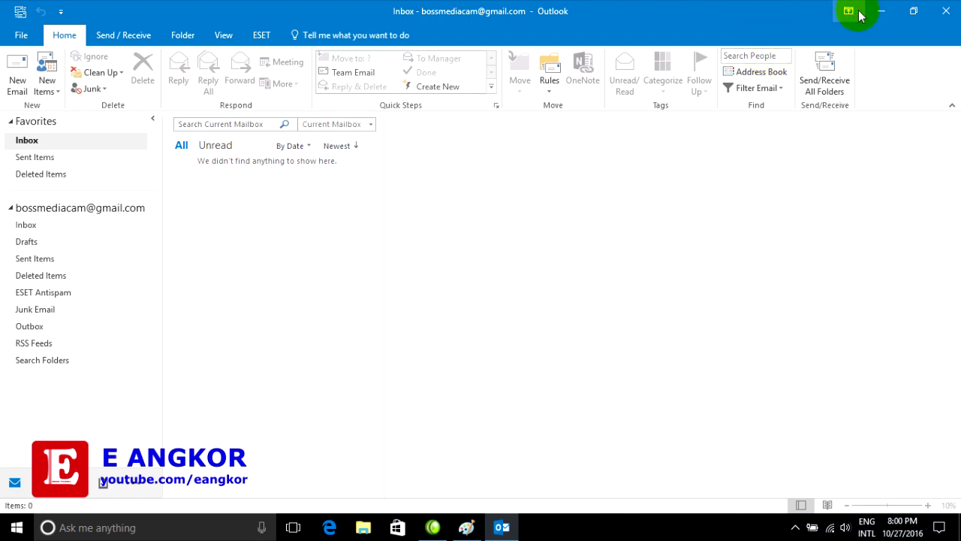
pyautogui.click(940, 14)
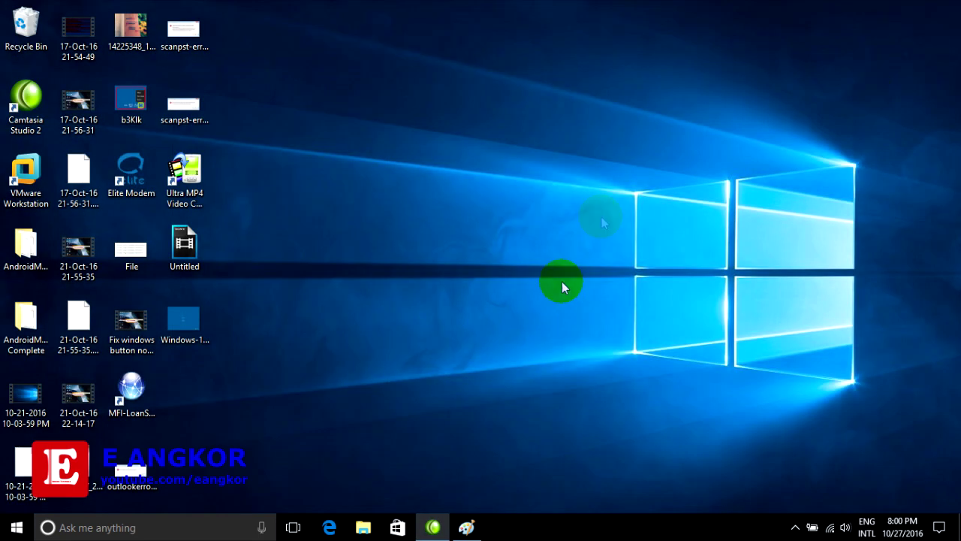
# - In Paint, try and undo red marks on the 2016 and 2013 lines, then underline Outlook 2010
pyautogui.click(466, 528)
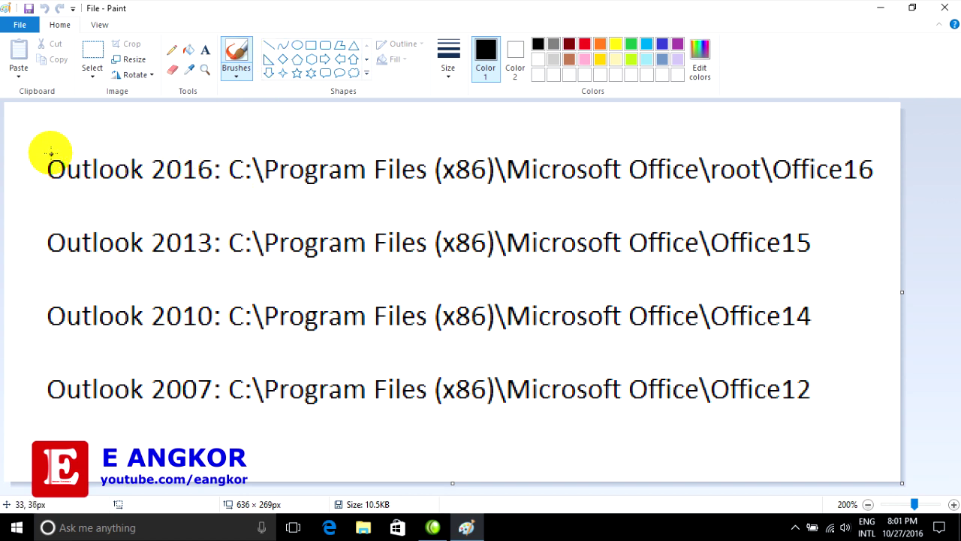
pyautogui.click(585, 44)
pyautogui.moveTo(37, 150)
pyautogui.mouseDown()
pyautogui.moveTo(75, 195)
pyautogui.moveTo(839, 198)
pyautogui.moveTo(873, 135)
pyautogui.moveTo(433, 161)
pyautogui.mouseUp()
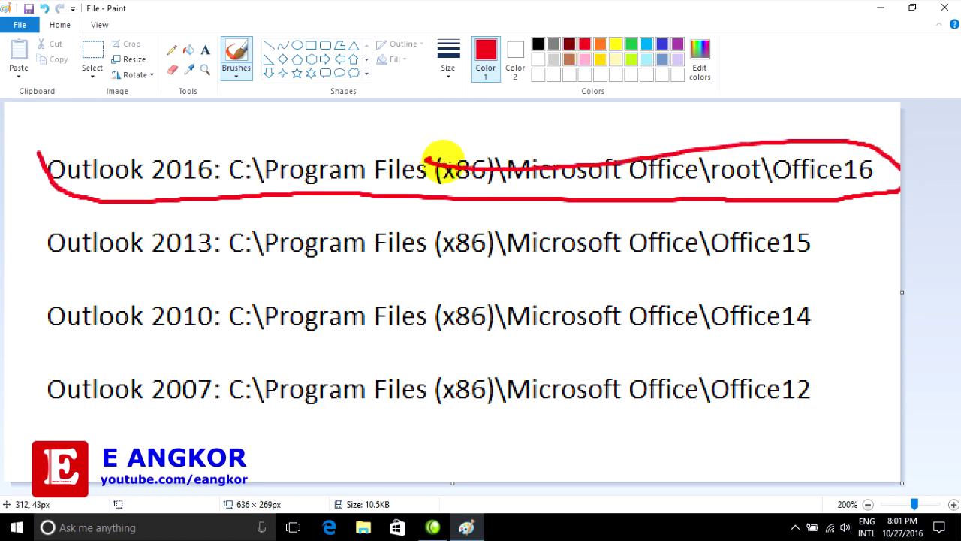
pyautogui.hotkey('ctrl', 'z')
pyautogui.moveTo(28, 131)
pyautogui.mouseDown()
pyautogui.moveTo(311, 100)
pyautogui.moveTo(832, 133)
pyautogui.moveTo(836, 193)
pyautogui.moveTo(426, 216)
pyautogui.moveTo(43, 208)
pyautogui.moveTo(27, 132)
pyautogui.mouseUp()
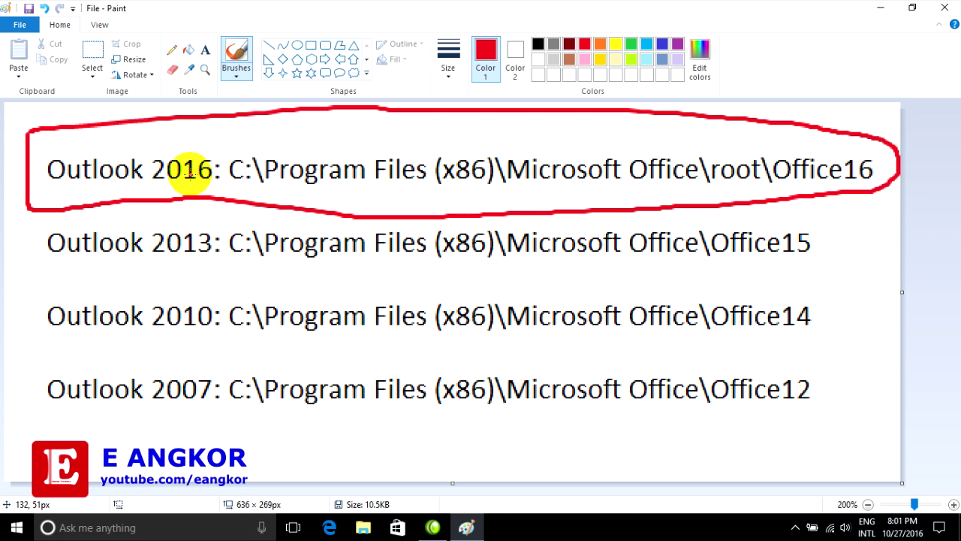
pyautogui.hotkey('ctrl', 'z')
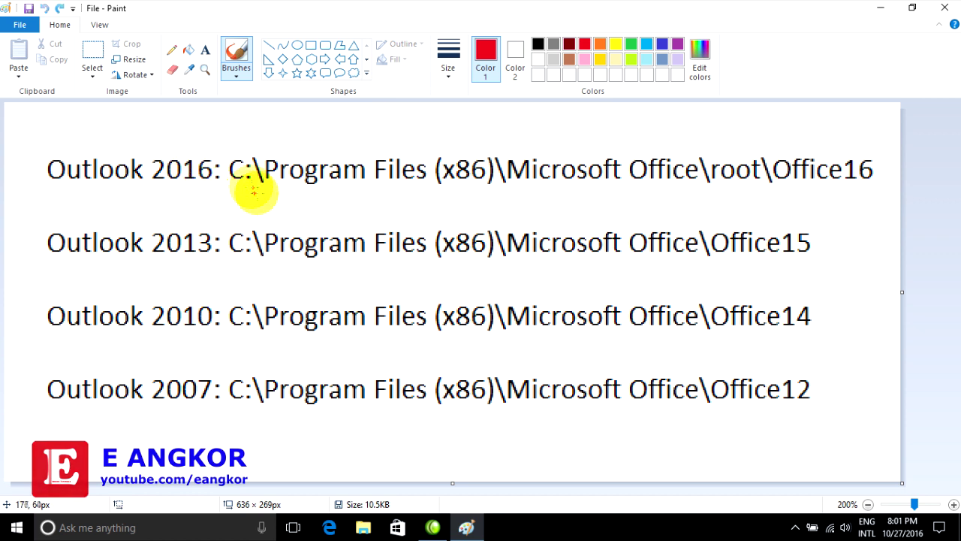
pyautogui.moveTo(35, 225)
pyautogui.mouseDown()
pyautogui.moveTo(81, 274)
pyautogui.moveTo(833, 260)
pyautogui.moveTo(725, 204)
pyautogui.moveTo(177, 209)
pyautogui.moveTo(36, 220)
pyautogui.mouseUp()
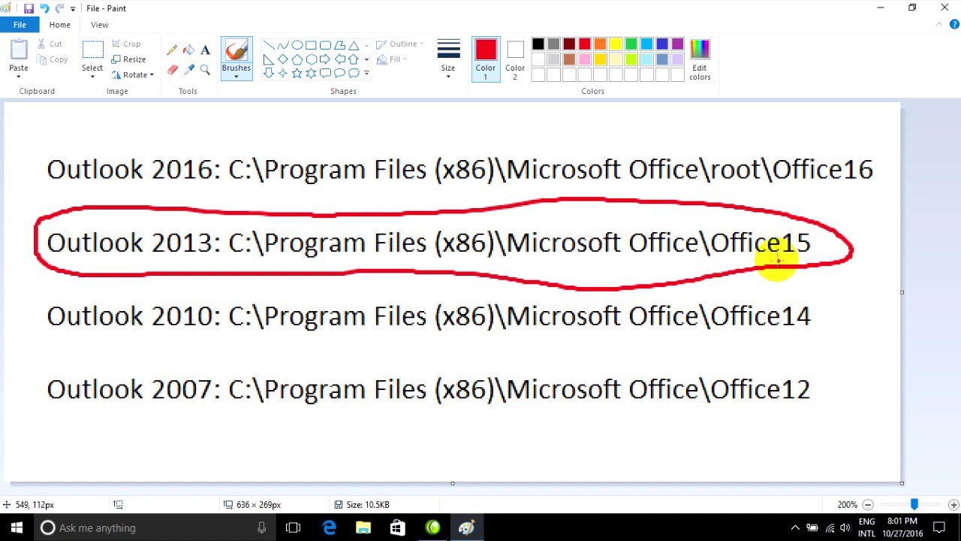
pyautogui.hotkey('ctrl', 'z')
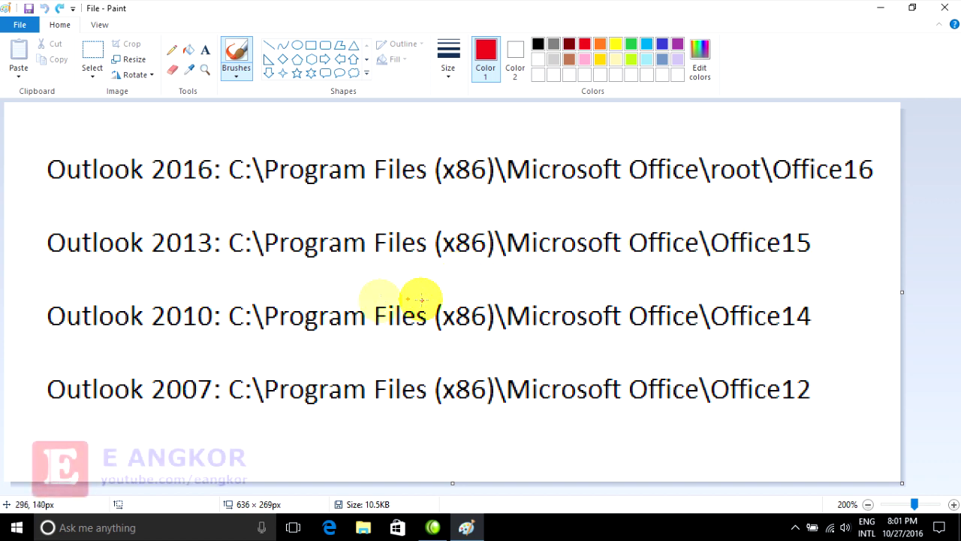
pyautogui.moveTo(52, 332); pyautogui.dragTo(209, 332)
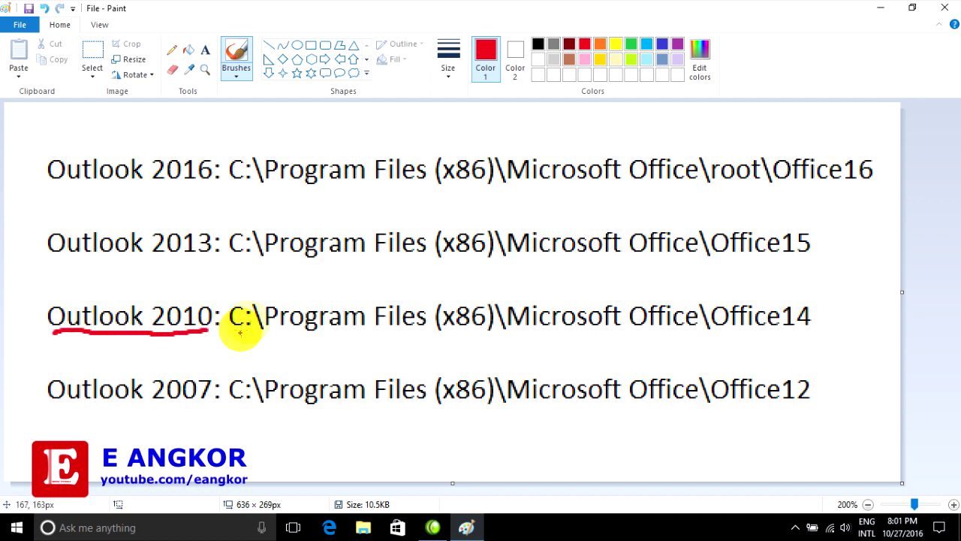
# - Underline Outlook 2007 in red, circle the Office16 path, and open a new File Explorer window
pyautogui.moveTo(226, 294)
pyautogui.mouseDown()
pyautogui.moveTo(269, 339)
pyautogui.moveTo(826, 316)
pyautogui.moveTo(461, 279)
pyautogui.moveTo(235, 291)
pyautogui.mouseUp()
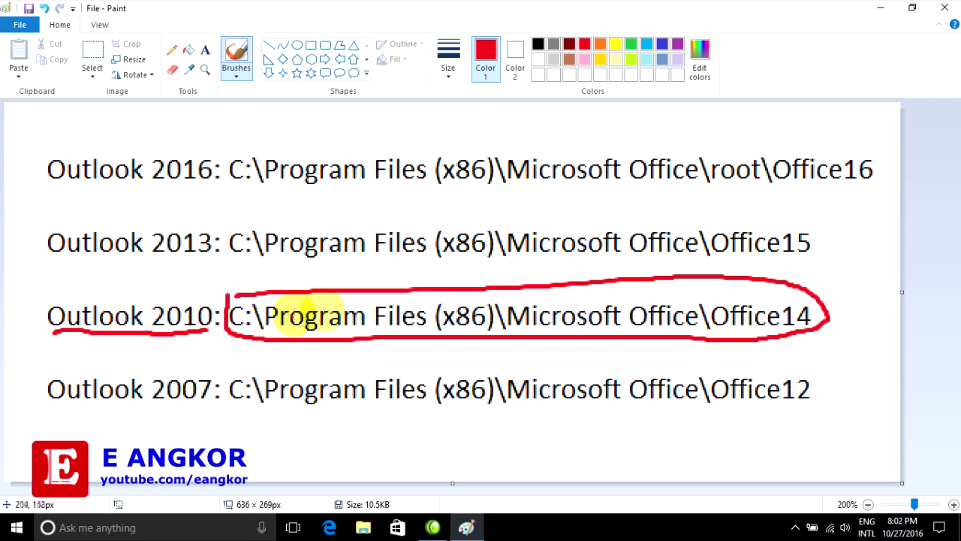
pyautogui.hotkey('ctrl', 'z')
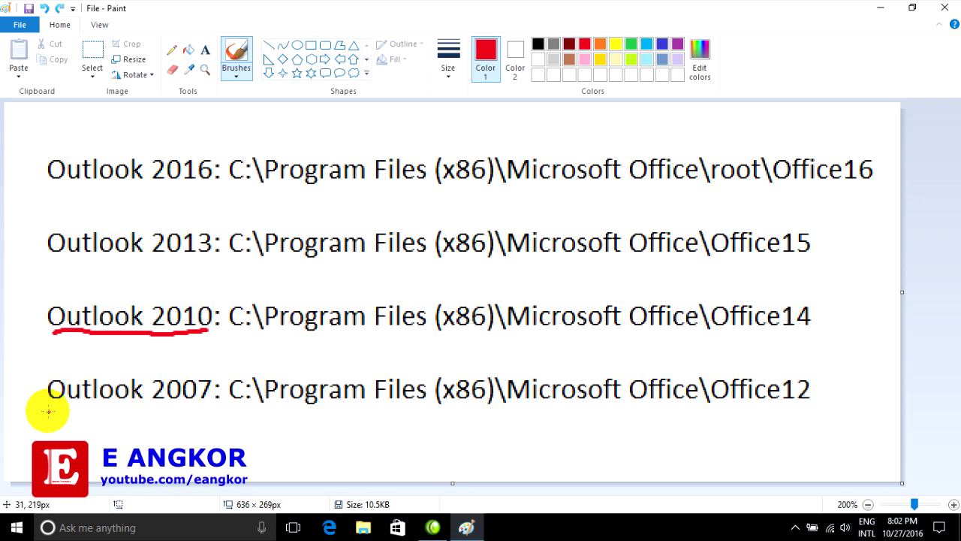
pyautogui.moveTo(45, 412)
pyautogui.mouseDown()
pyautogui.moveTo(853, 409)
pyautogui.moveTo(554, 354)
pyautogui.moveTo(214, 382)
pyautogui.moveTo(230, 403)
pyautogui.mouseUp()
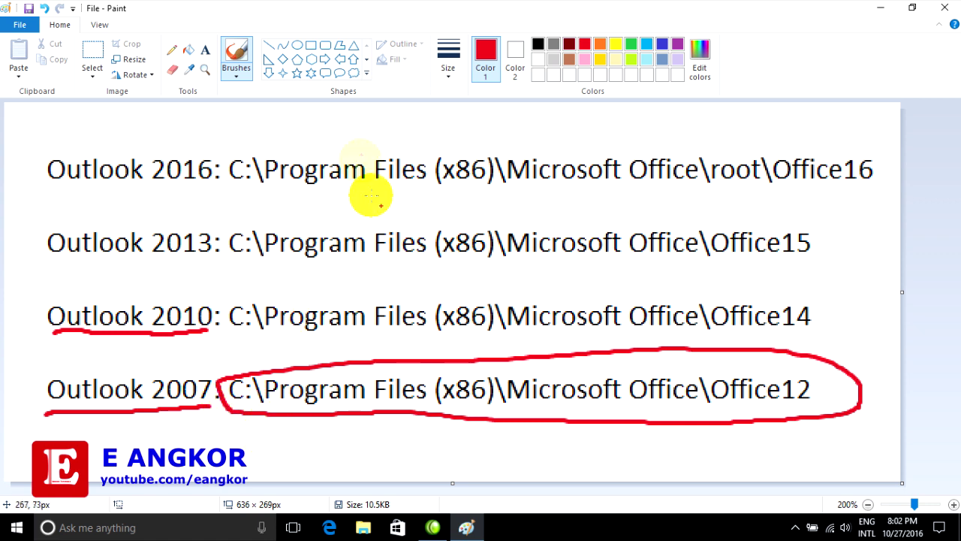
pyautogui.hotkey('ctrl', 'z')
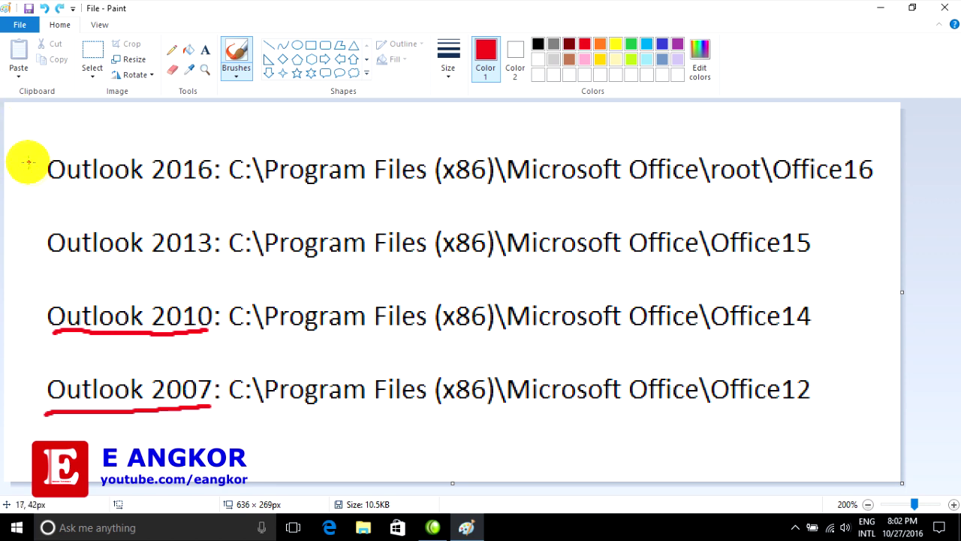
pyautogui.moveTo(225, 144)
pyautogui.mouseDown()
pyautogui.moveTo(223, 184)
pyautogui.moveTo(443, 206)
pyautogui.moveTo(854, 197)
pyautogui.moveTo(822, 131)
pyautogui.moveTo(215, 140)
pyautogui.mouseUp()
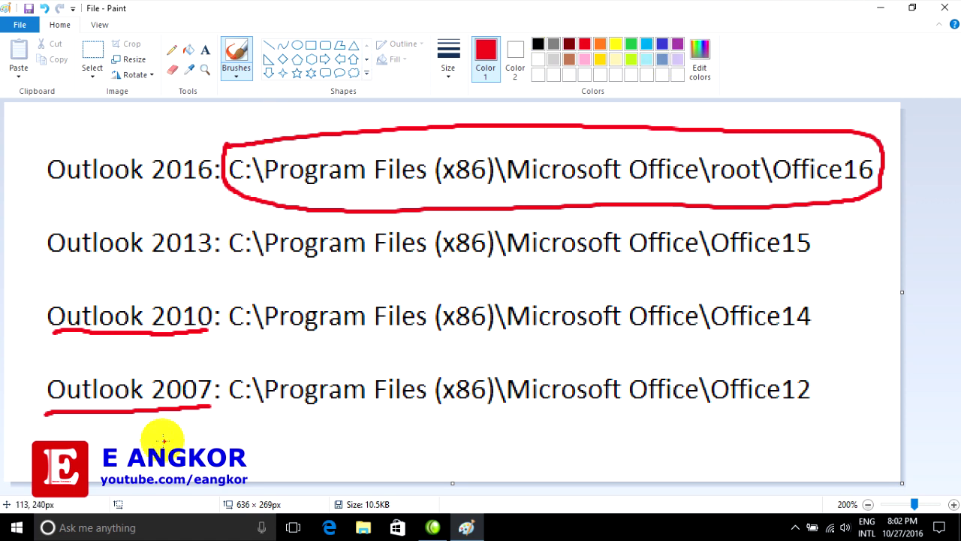
pyautogui.rightClick(364, 528)
pyautogui.click(344, 471)
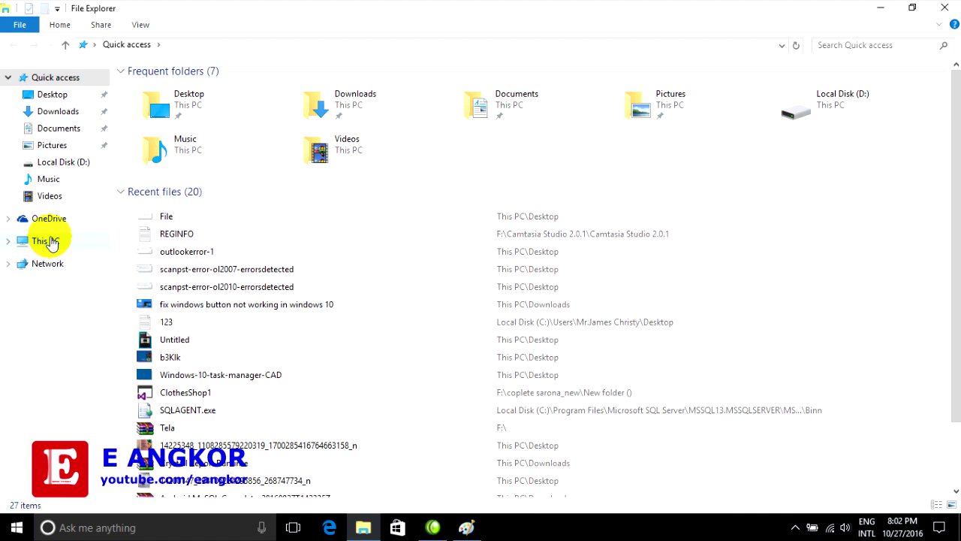
# - Browse This PC > Local Disk (C:) > Program Files (x86) > Microsoft Office > root > Office16
pyautogui.click(47, 242)
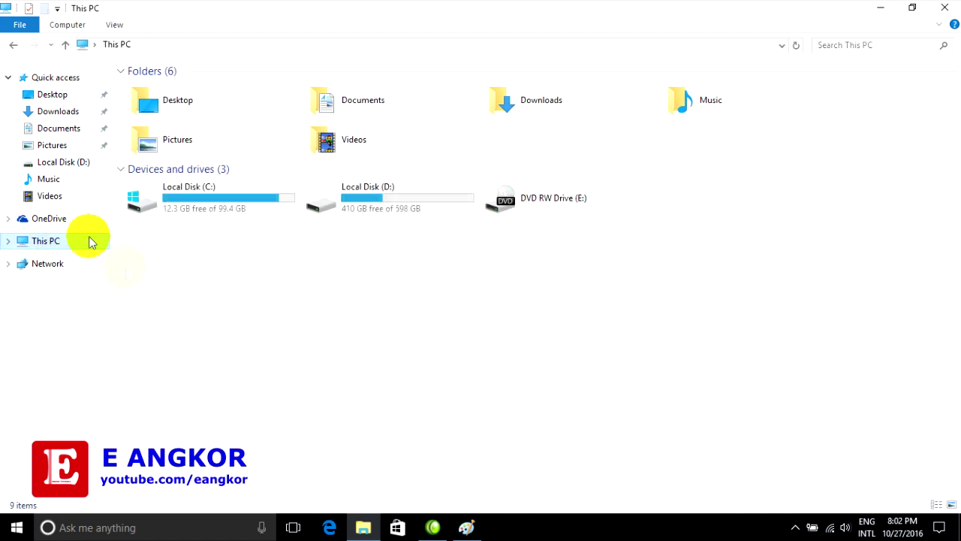
pyautogui.doubleClick(212, 199)
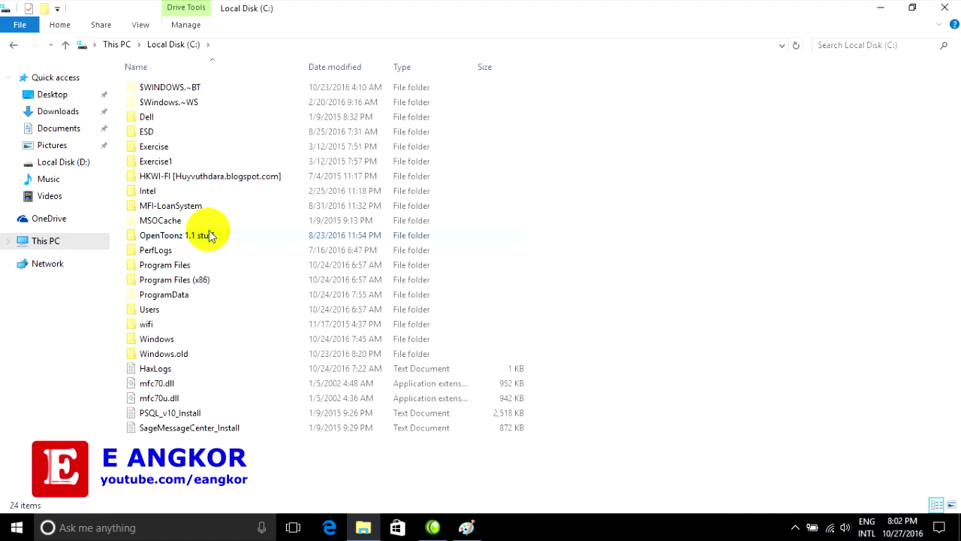
pyautogui.doubleClick(188, 280)
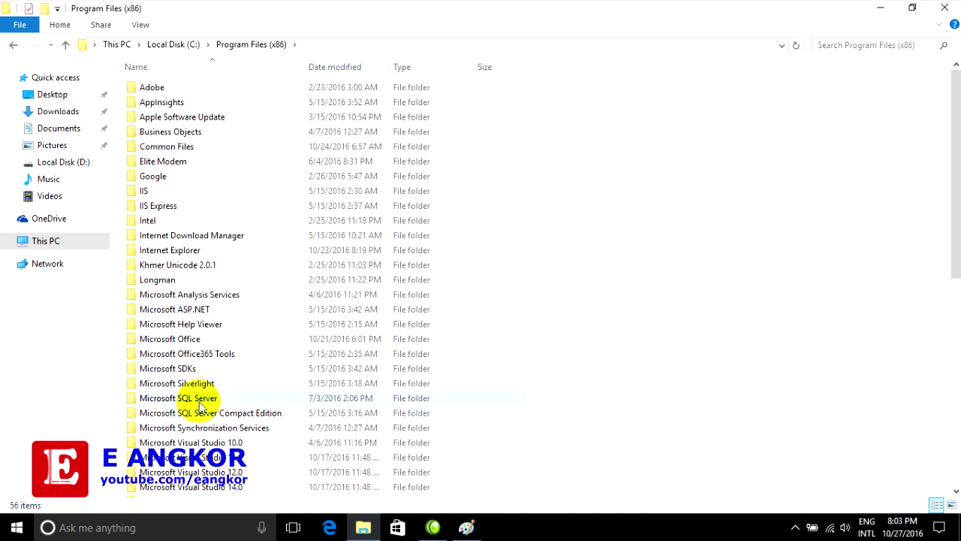
pyautogui.doubleClick(187, 339)
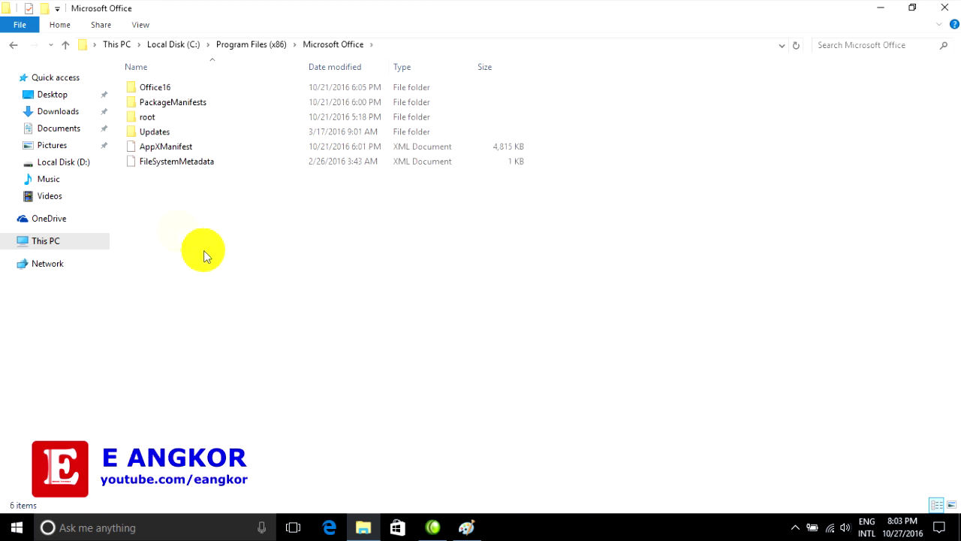
pyautogui.doubleClick(166, 117)
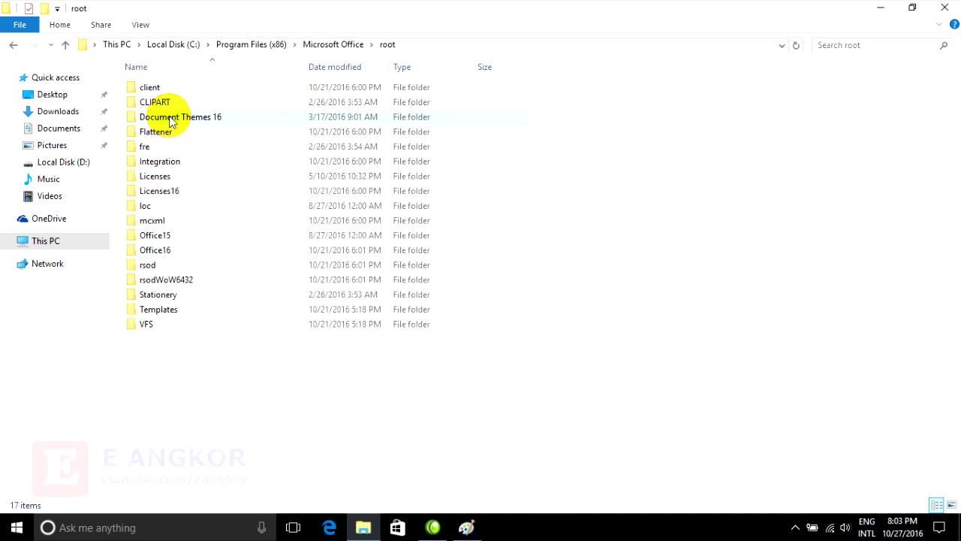
pyautogui.doubleClick(172, 250)
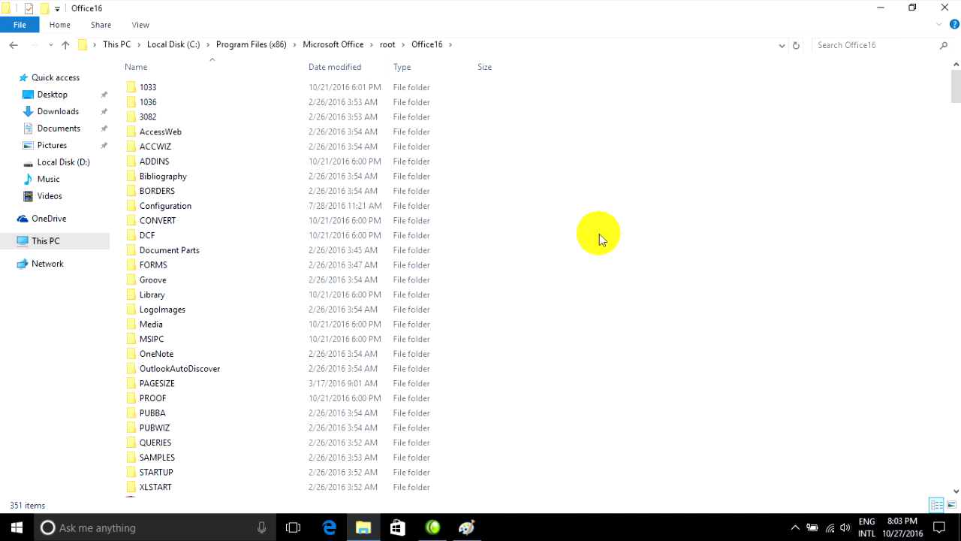
pyautogui.click(843, 46)
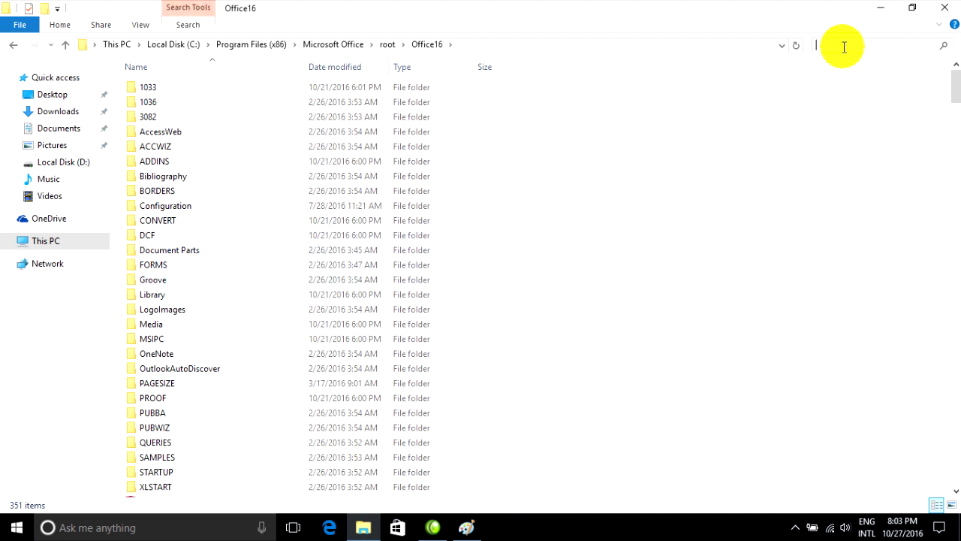
# - Search Office16 for 'scanpst' and go to the SCANPST program's file location
pyautogui.write('scanpst')
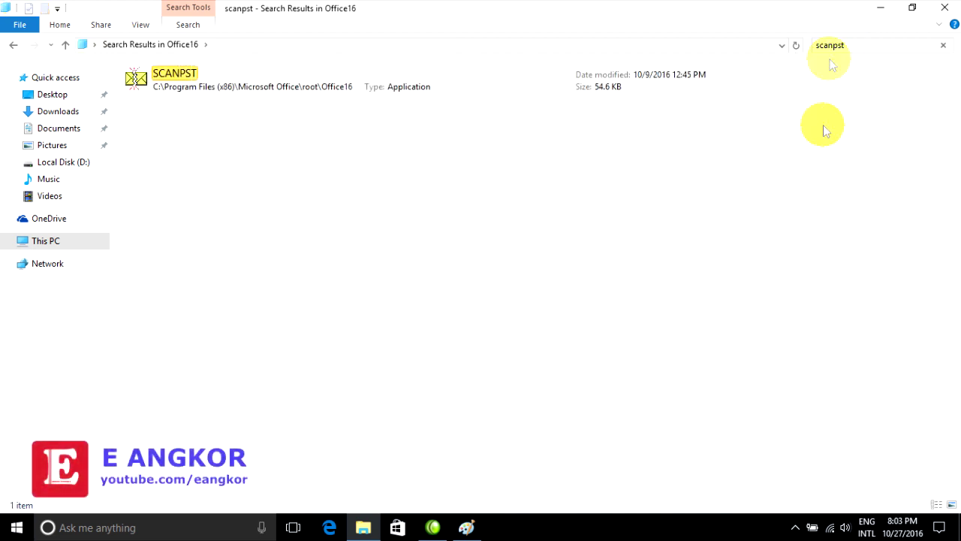
pyautogui.click(239, 79)
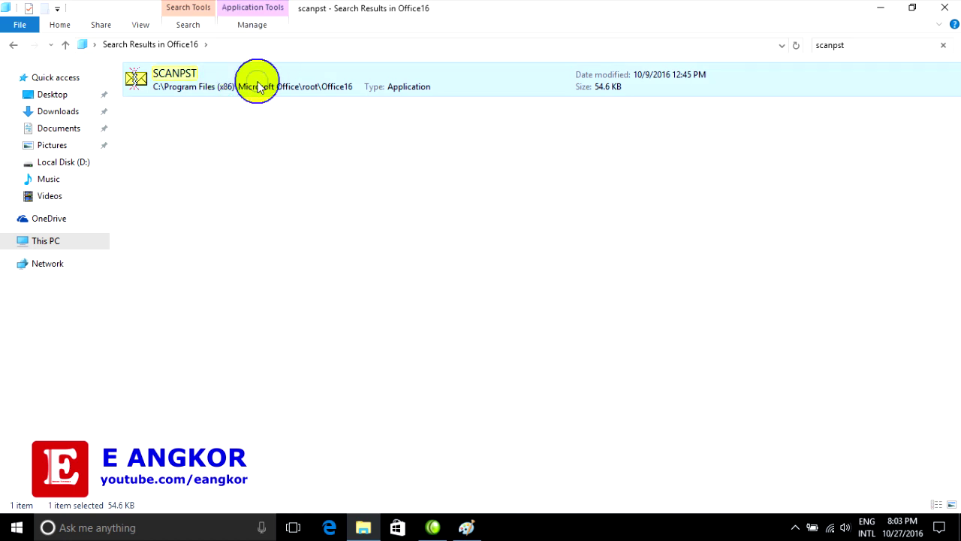
pyautogui.rightClick(257, 87)
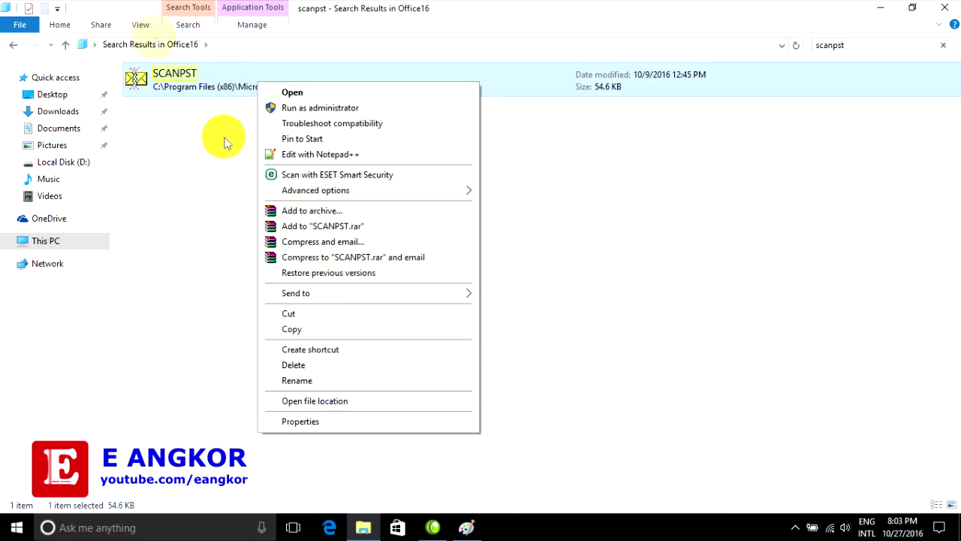
pyautogui.click(323, 402)
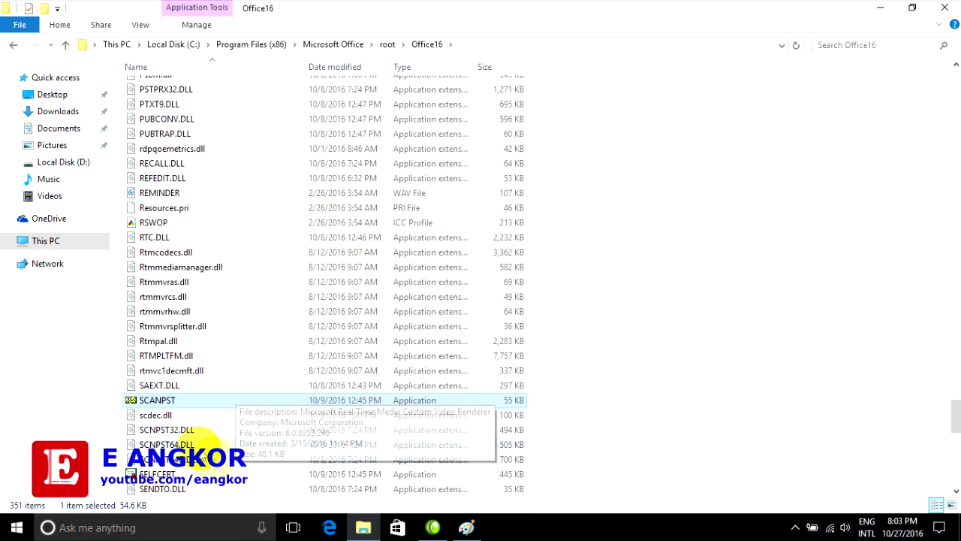
pyautogui.scroll(-3, 203, 447)
pyautogui.click(183, 274)
pyautogui.click(253, 263)
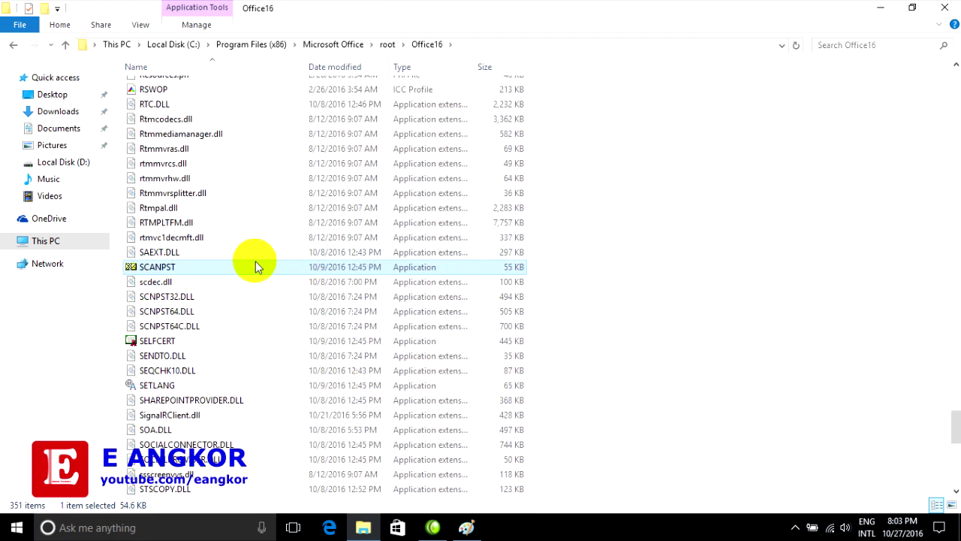
pyautogui.rightClick(189, 270)
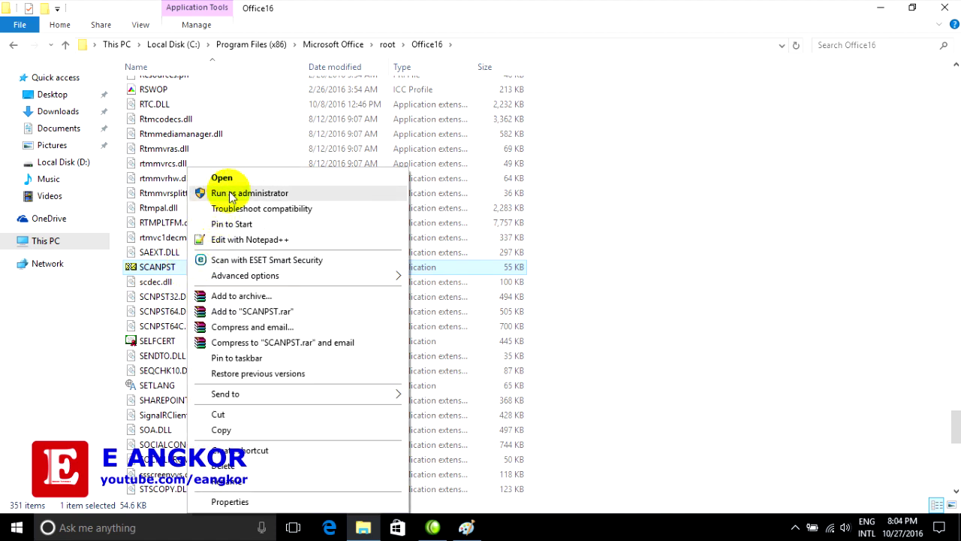
# - Run SCANPST as administrator, select the account's .pst from Outlook Files, and start the scan
pyautogui.click(319, 194)
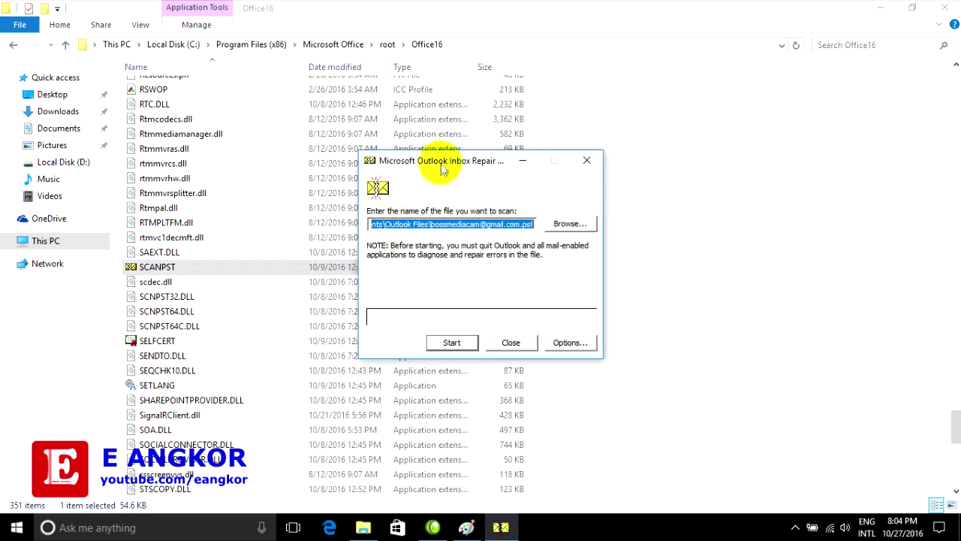
pyautogui.moveTo(431, 158); pyautogui.dragTo(403, 125)
pyautogui.click(532, 180)
pyautogui.moveTo(456, 137); pyautogui.dragTo(314, 119)
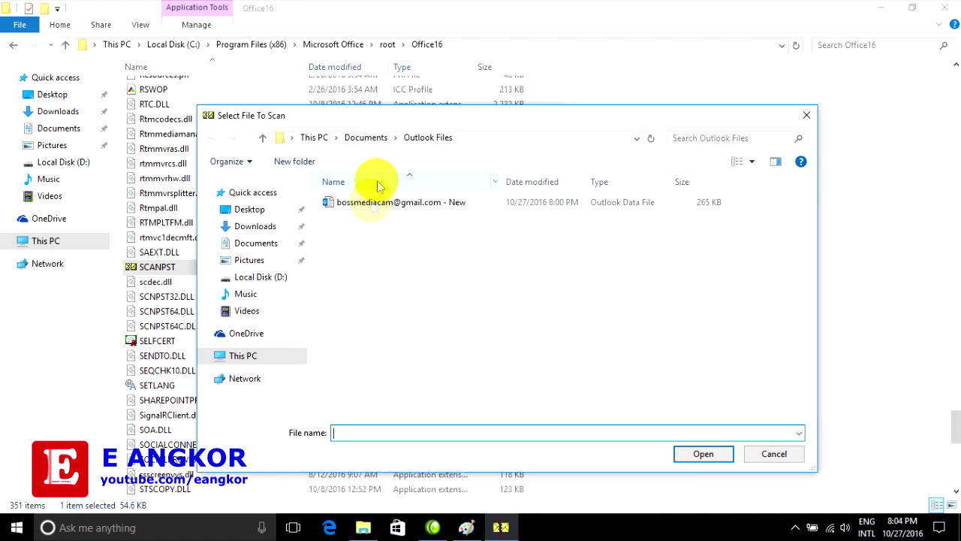
pyautogui.click(345, 204)
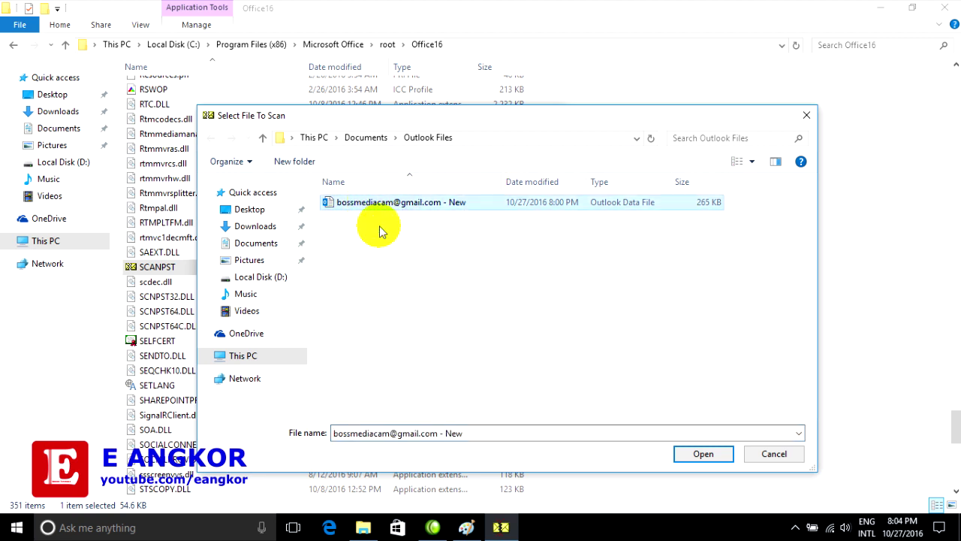
pyautogui.click(703, 454)
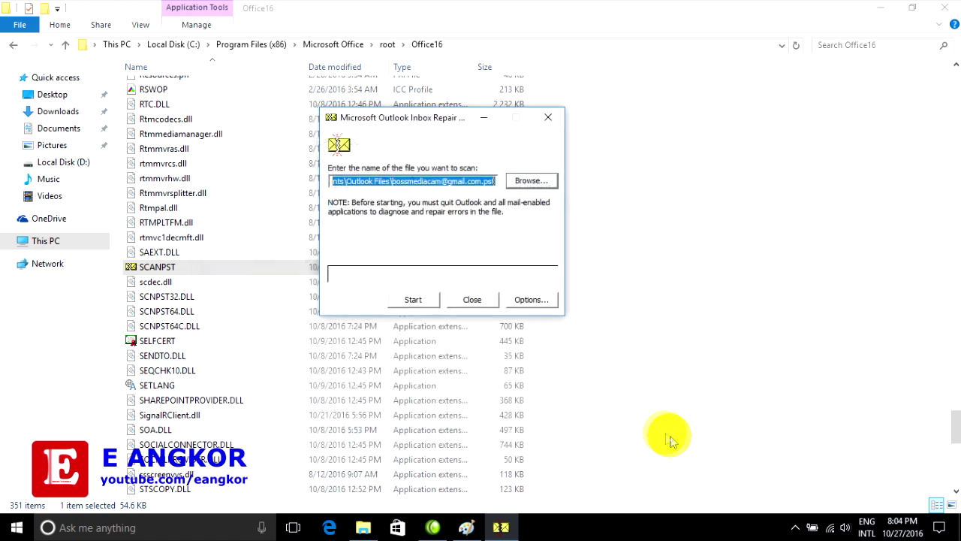
pyautogui.click(424, 302)
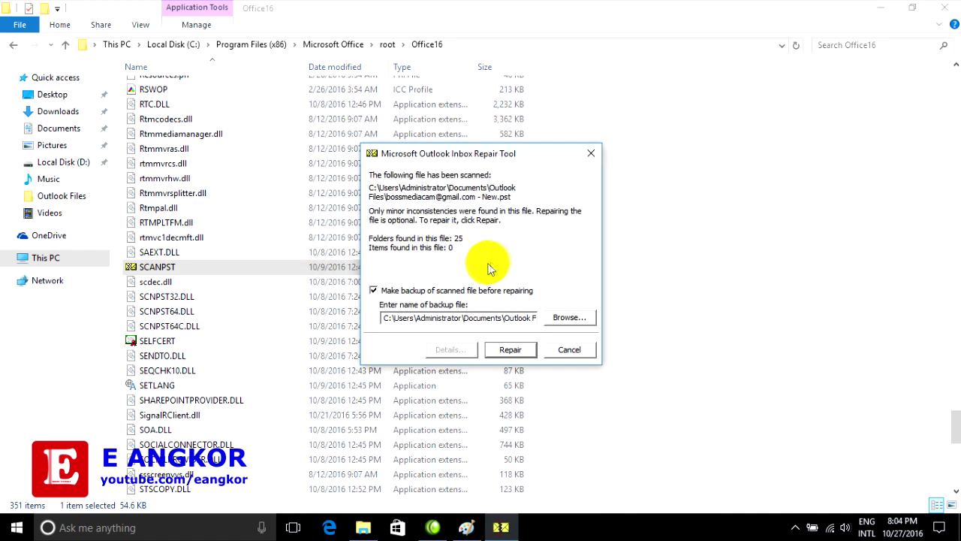
# - Repair the data file with 'Make backup of scanned file before repairing' left on, and dismiss 'Repair complete'
pyautogui.moveTo(443, 153); pyautogui.dragTo(344, 122)
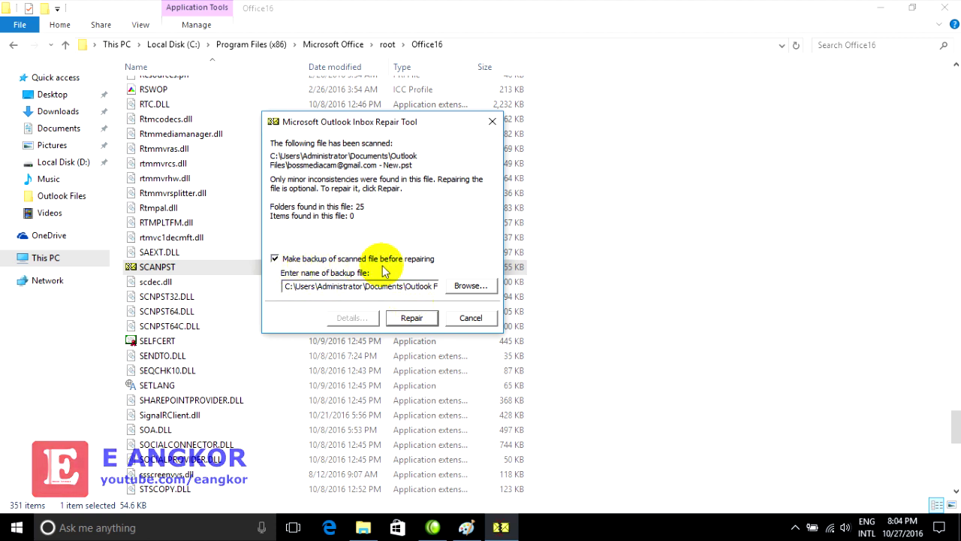
pyautogui.click(275, 259)
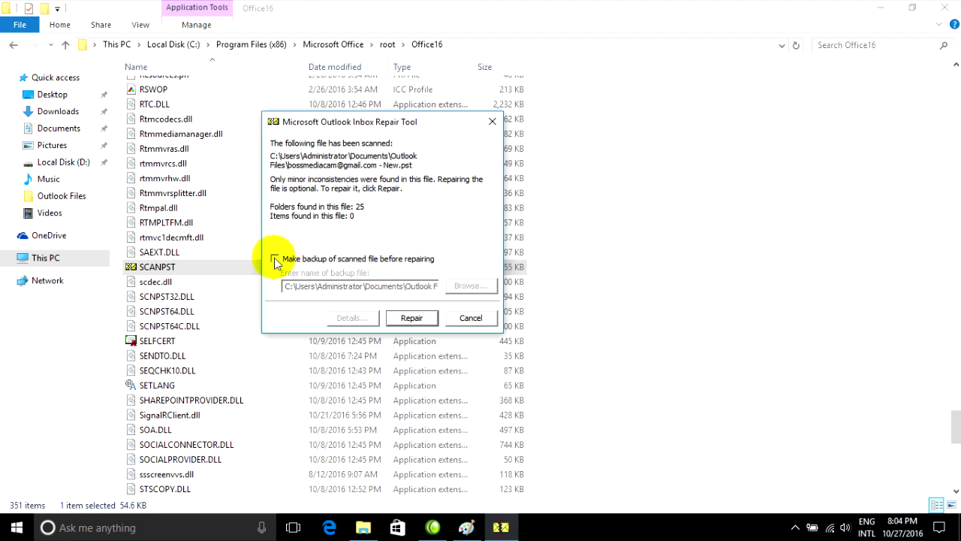
pyautogui.click(275, 258)
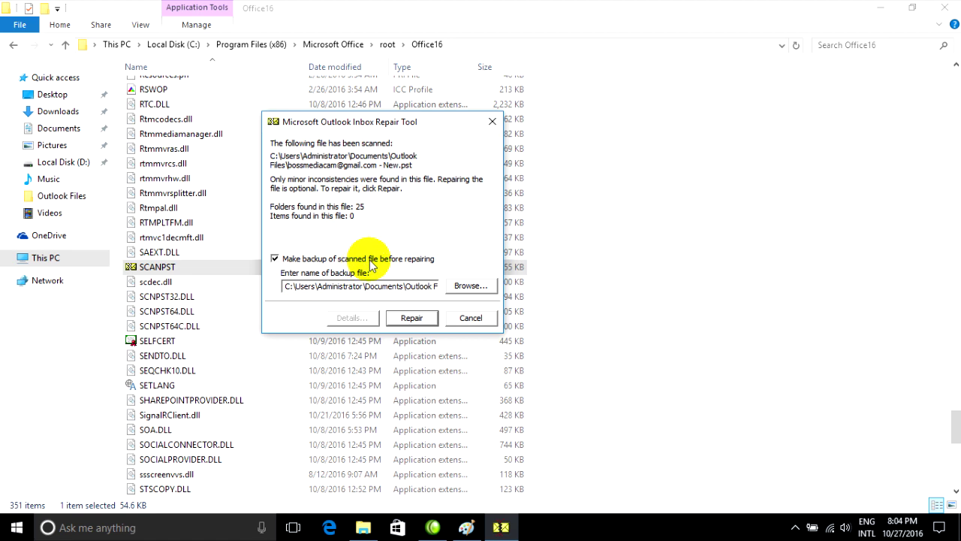
pyautogui.click(398, 318)
pyautogui.moveTo(427, 234); pyautogui.dragTo(382, 201)
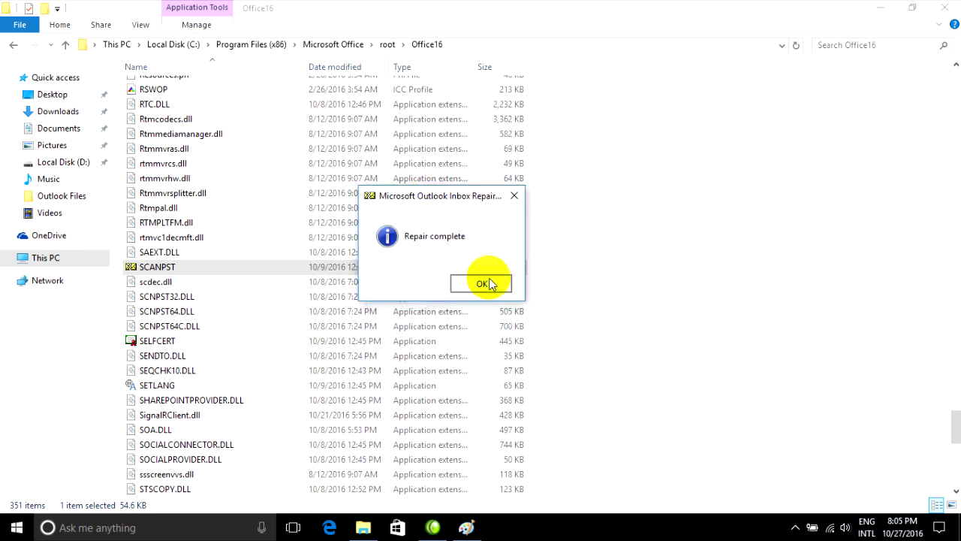
pyautogui.click(482, 285)
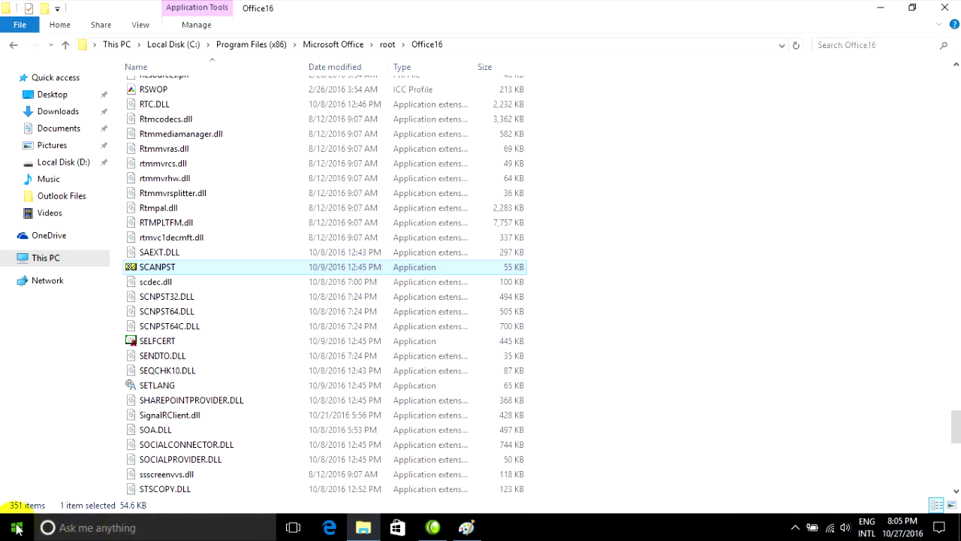
# - Reopen the Inbox Repair Tool, then launch Outlook 2016 via Start search 'out'
pyautogui.doubleClick(160, 264)
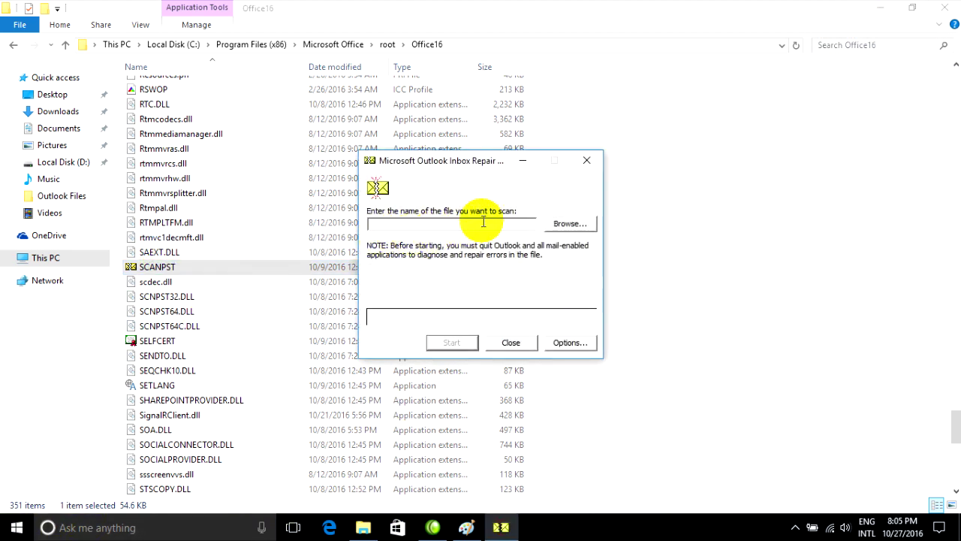
pyautogui.moveTo(434, 157); pyautogui.dragTo(402, 125)
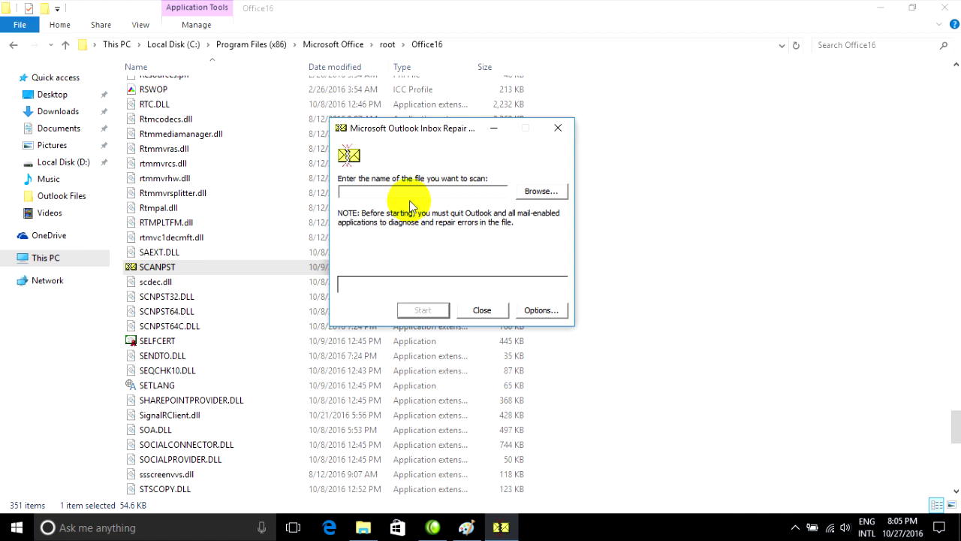
pyautogui.click(9, 530)
pyautogui.write('out')
pyautogui.press('Return')
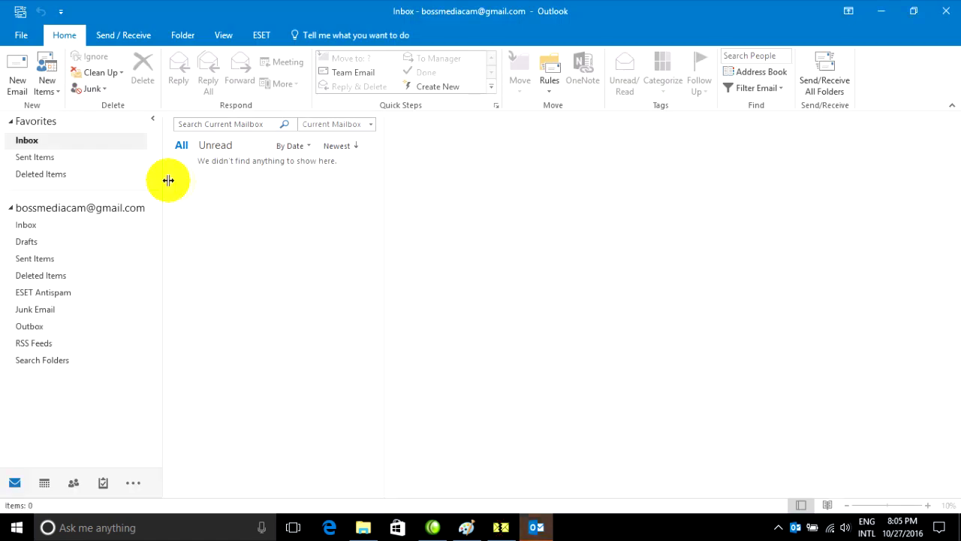
# - In Account Settings, show the Data Files tab with a wider Location column and open the file's folder
pyautogui.click(21, 34)
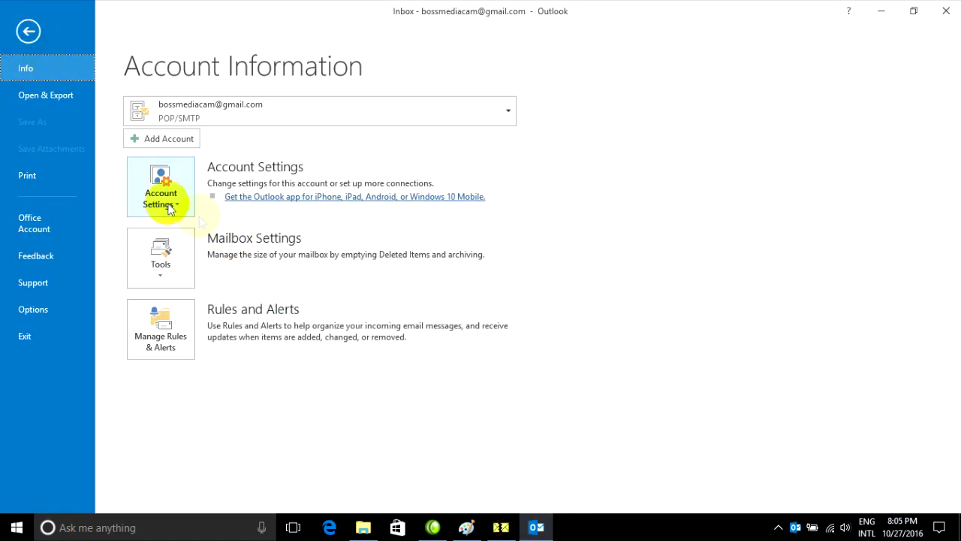
pyautogui.click(163, 205)
pyautogui.click(184, 227)
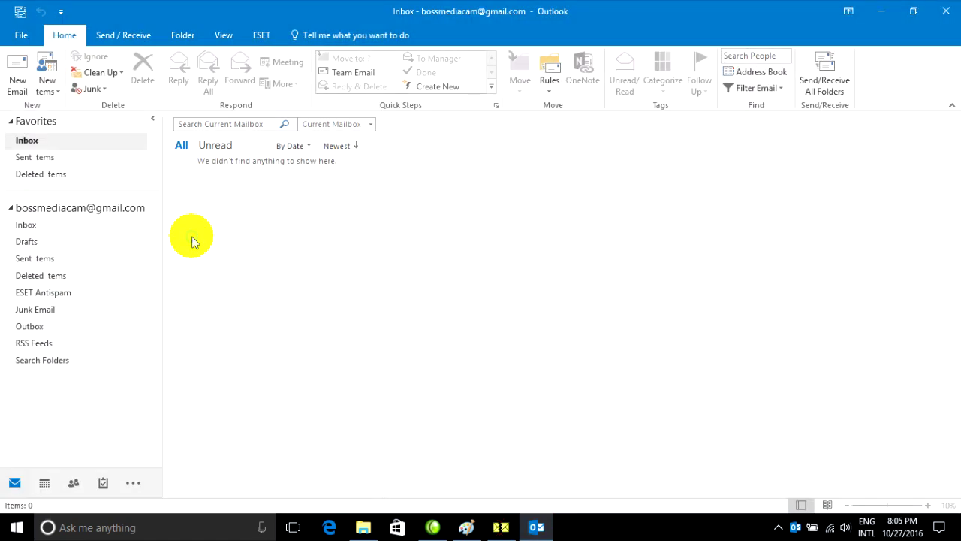
pyautogui.moveTo(378, 89); pyautogui.dragTo(308, 91)
pyautogui.click(249, 223)
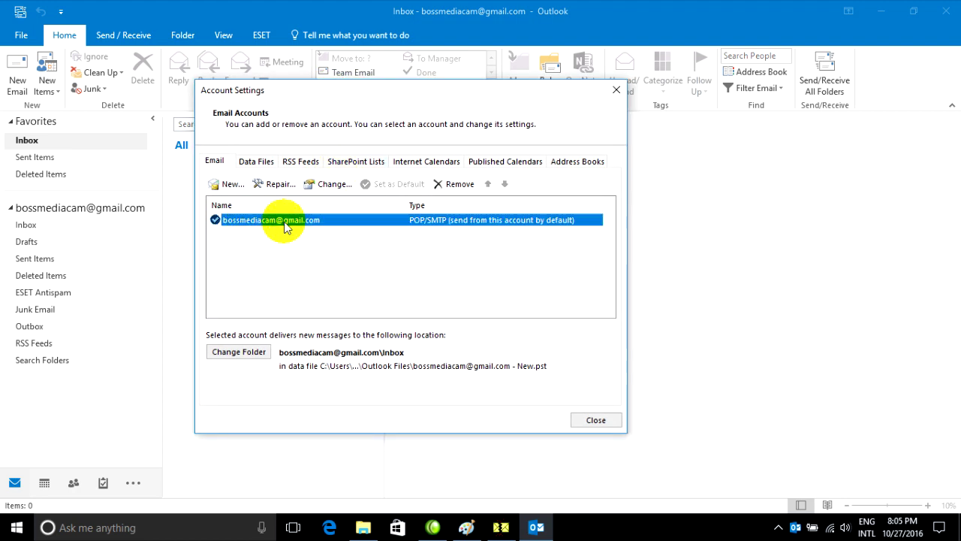
pyautogui.click(256, 161)
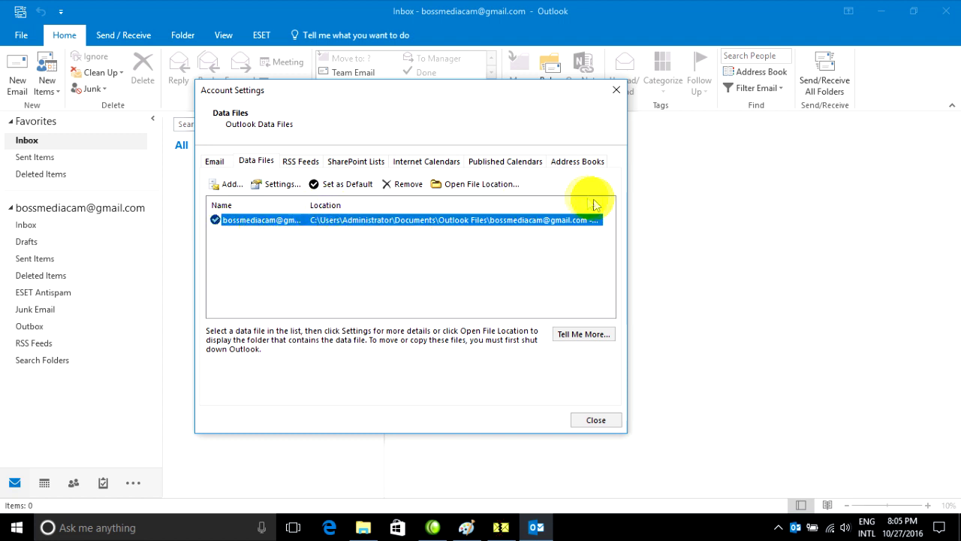
pyautogui.moveTo(603, 203); pyautogui.dragTo(622, 201)
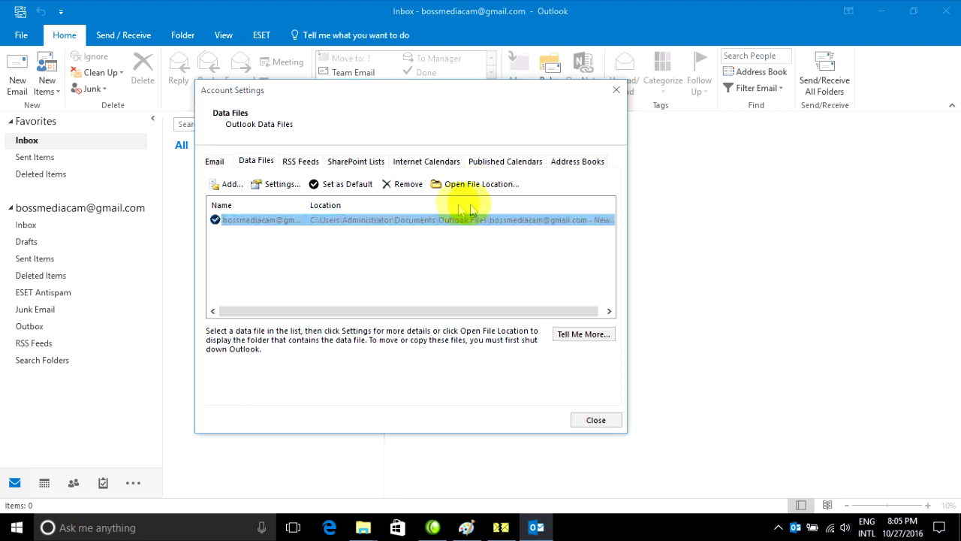
pyautogui.click(460, 184)
# - Copy the Outlook Files folder path and reselect the .pst data file in SCANPST via Browse
pyautogui.click(446, 45)
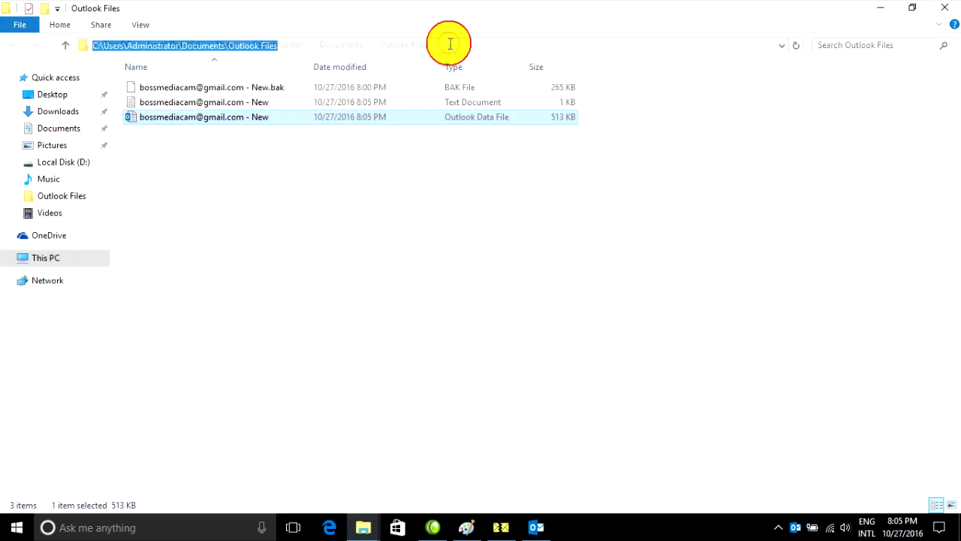
pyautogui.rightClick(224, 53)
pyautogui.click(259, 90)
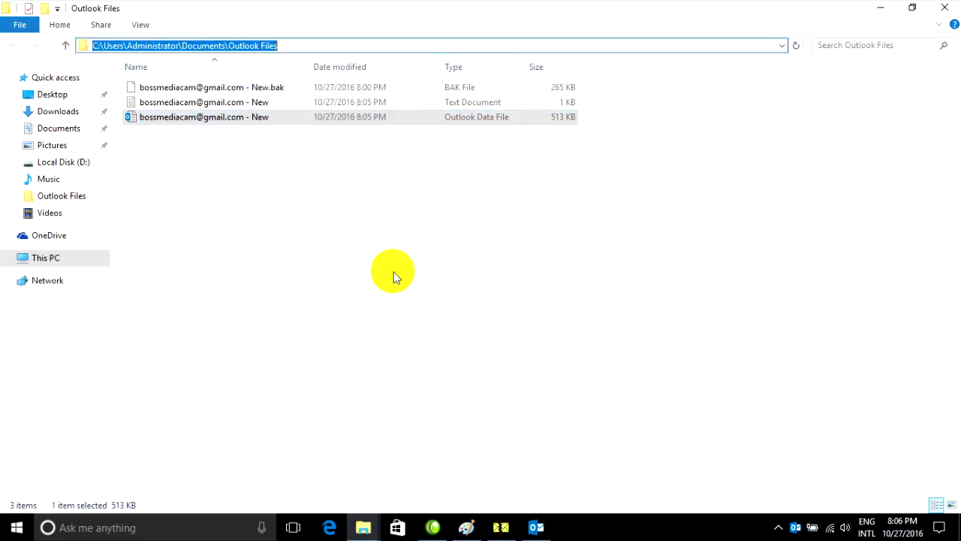
pyautogui.click(502, 527)
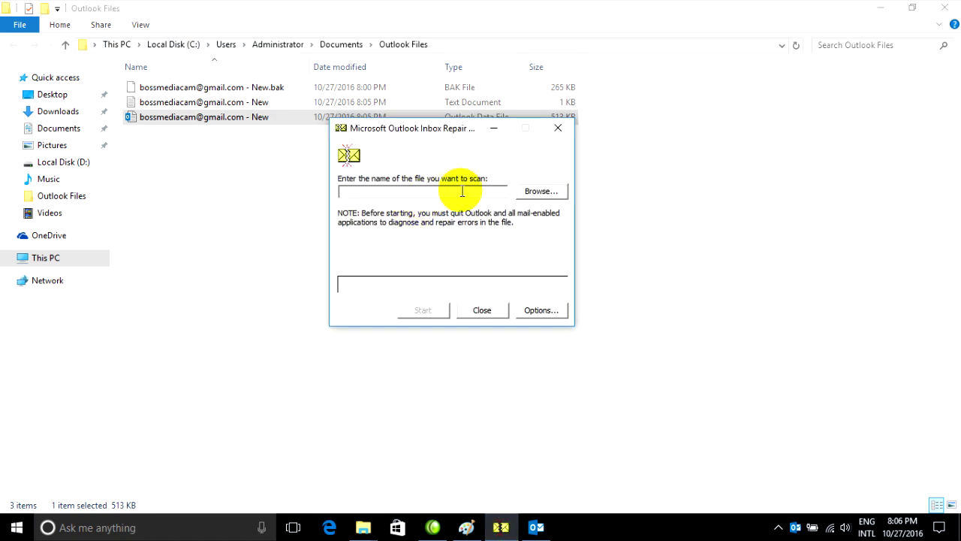
pyautogui.click(540, 191)
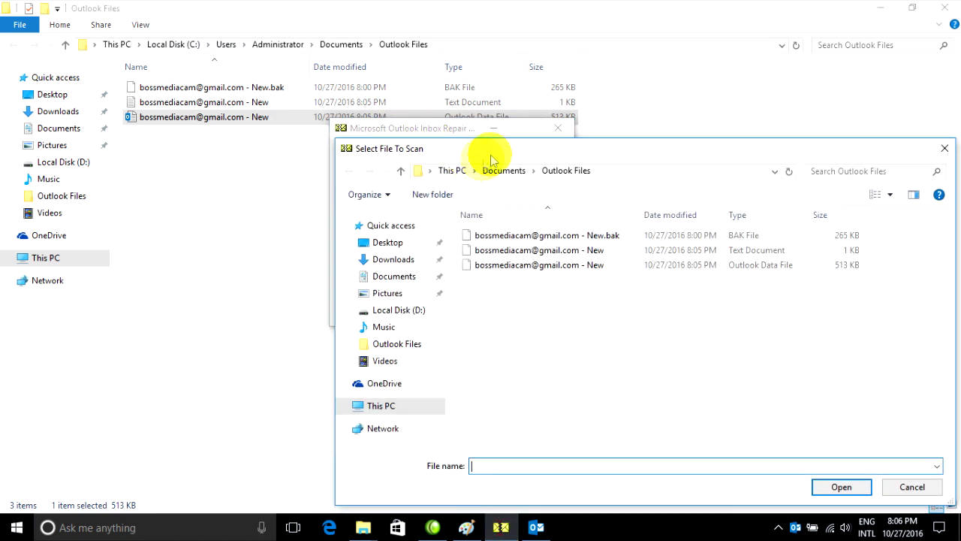
pyautogui.moveTo(508, 140); pyautogui.dragTo(387, 47)
pyautogui.click(493, 76)
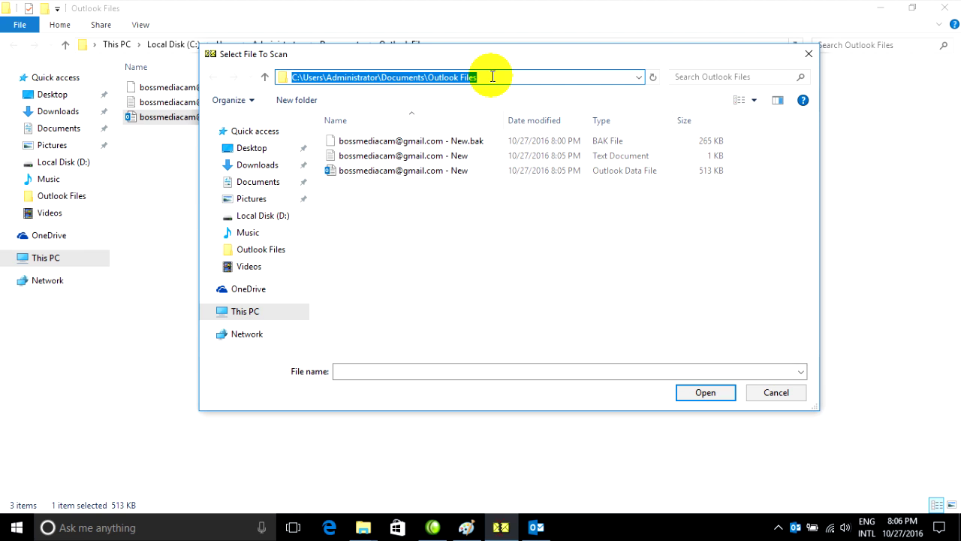
pyautogui.click(495, 76)
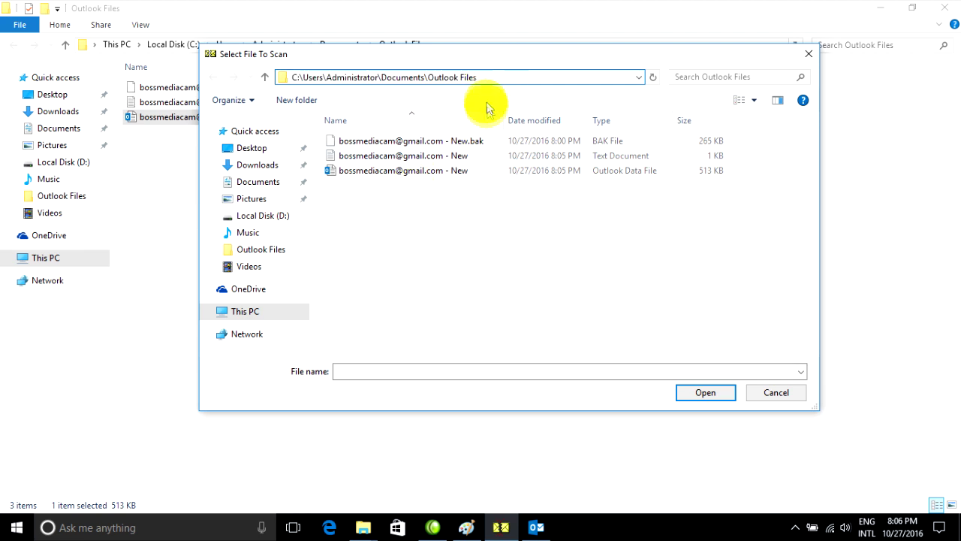
pyautogui.press('Return')
pyautogui.click(399, 171)
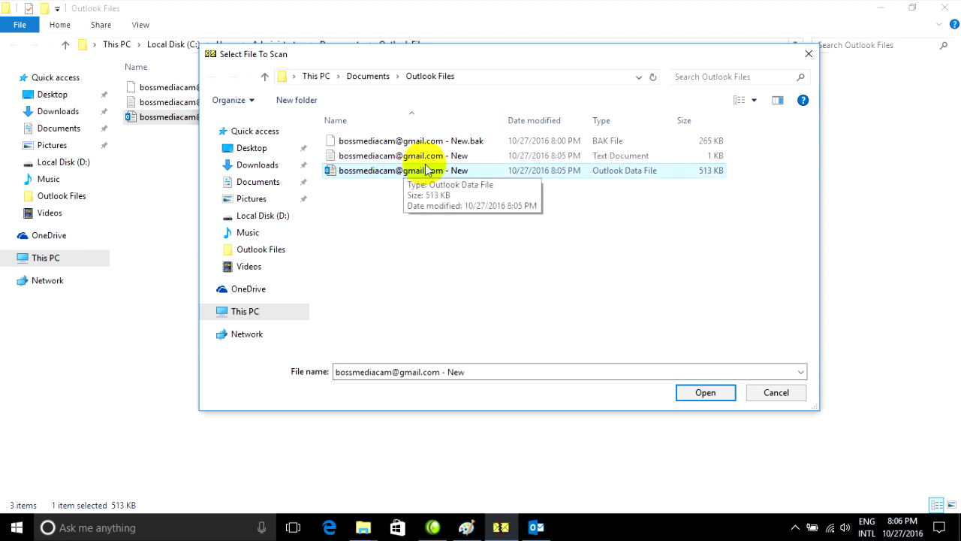
pyautogui.click(705, 392)
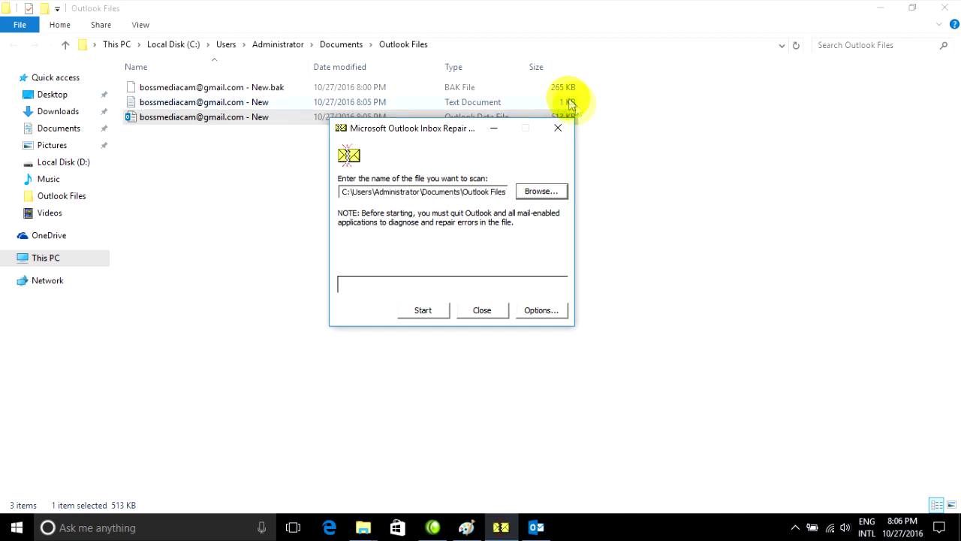
# - Close SCANPST, the Outlook Files Explorer window, and the Account Settings window
pyautogui.moveTo(470, 132); pyautogui.dragTo(436, 149)
pyautogui.click(523, 145)
pyautogui.click(941, 8)
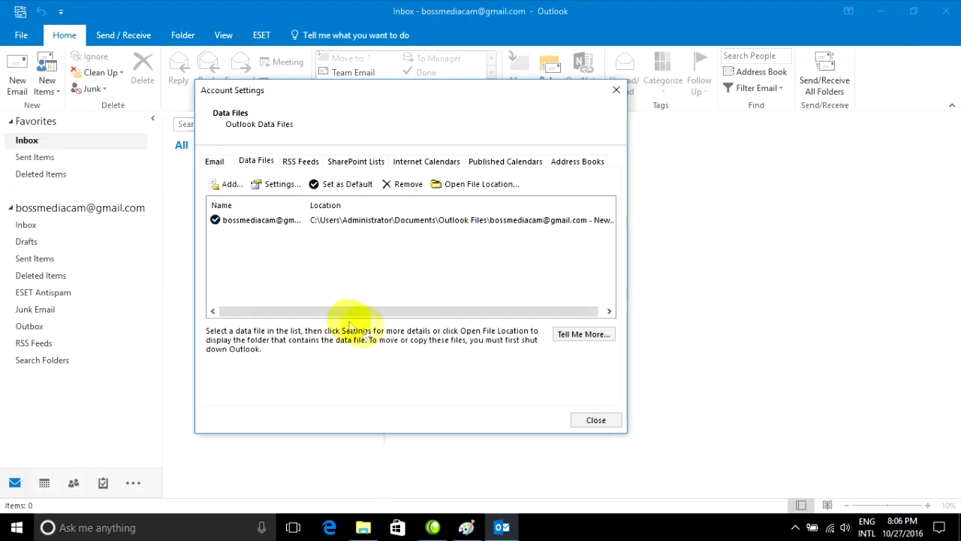
pyautogui.click(616, 87)
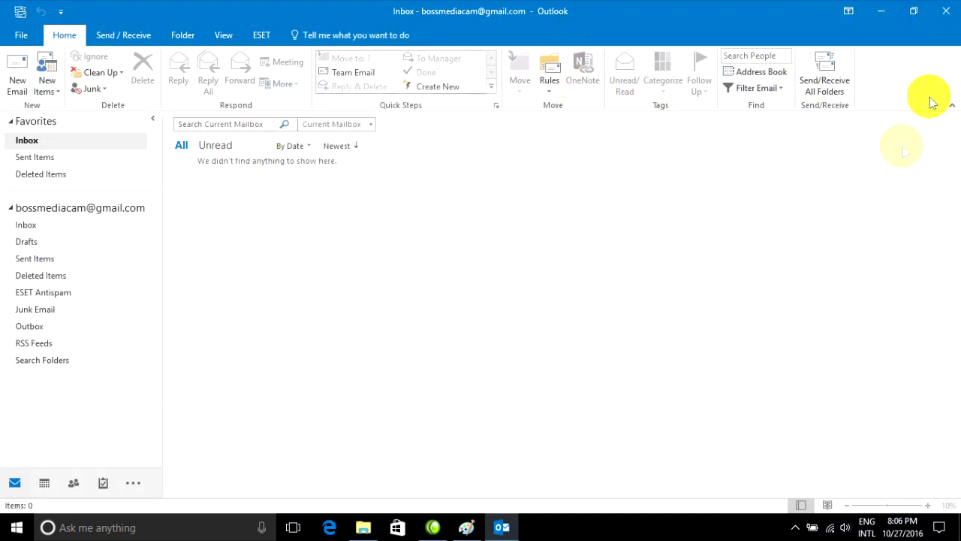